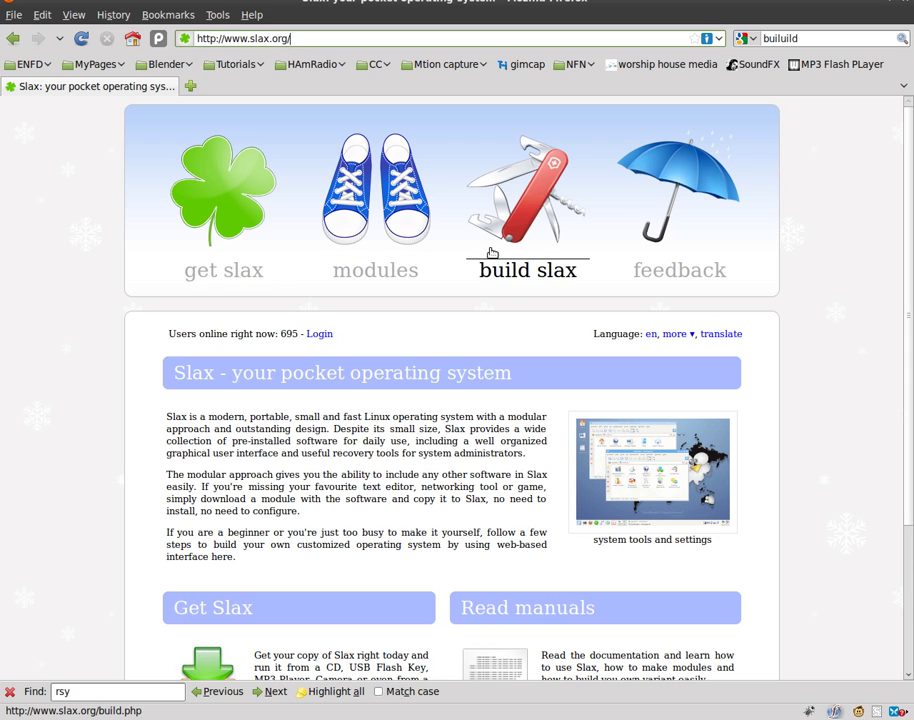
Open the Build Slax page and remove the Slax KOffice module from the suggested modules
click(511, 280)
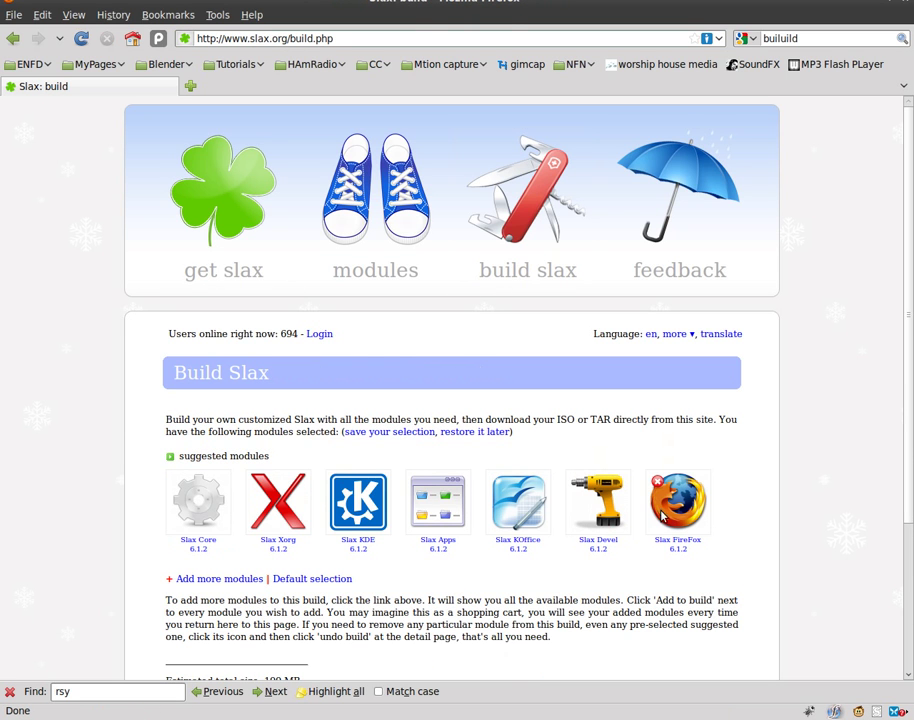
scroll(84, 503, down, 1)
scroll(84, 503, down, 1)
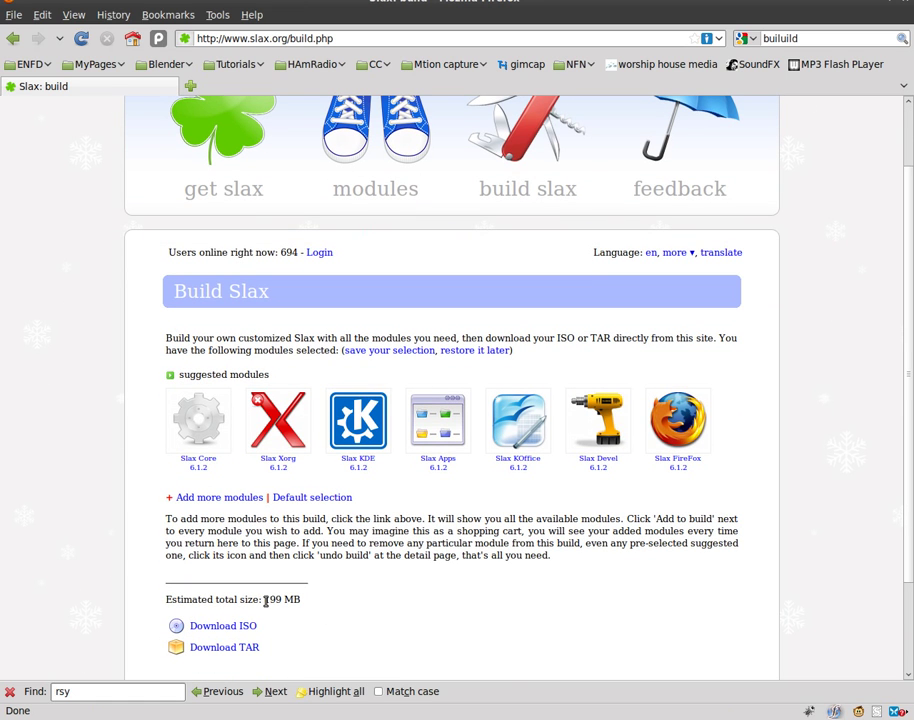
drag(265, 599, 279, 599)
click(336, 605)
click(497, 402)
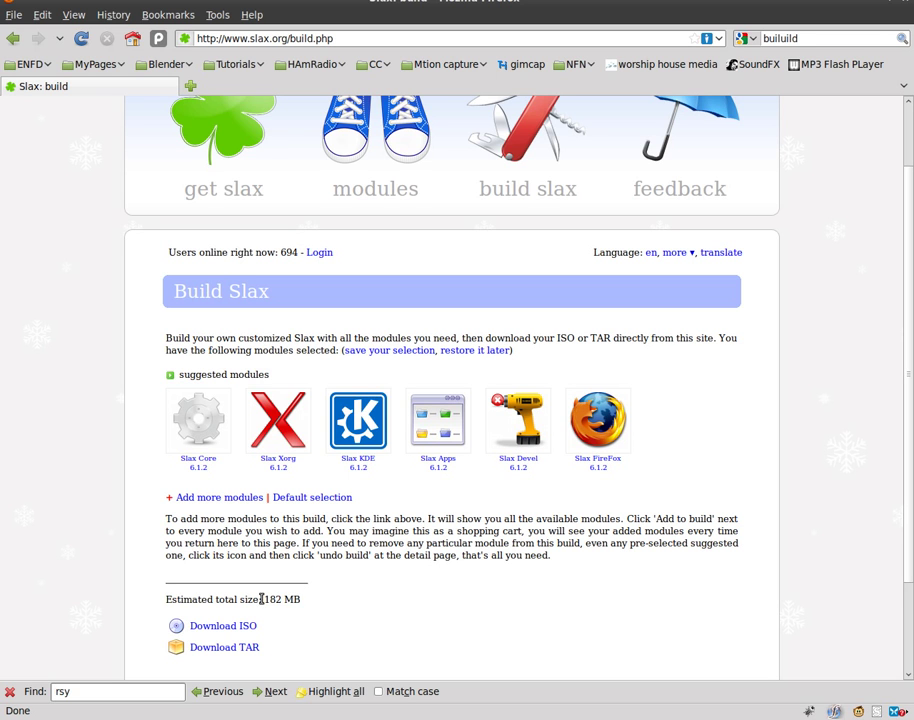
Check the estimated total size of the build and remove the Slax Devel module
drag(262, 598, 310, 605)
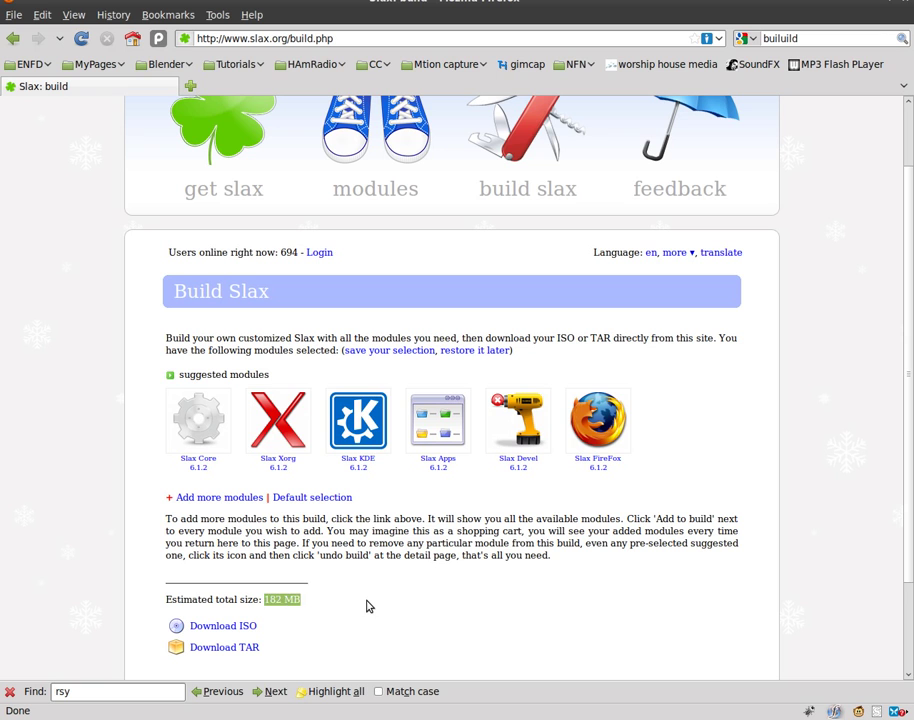
click(457, 603)
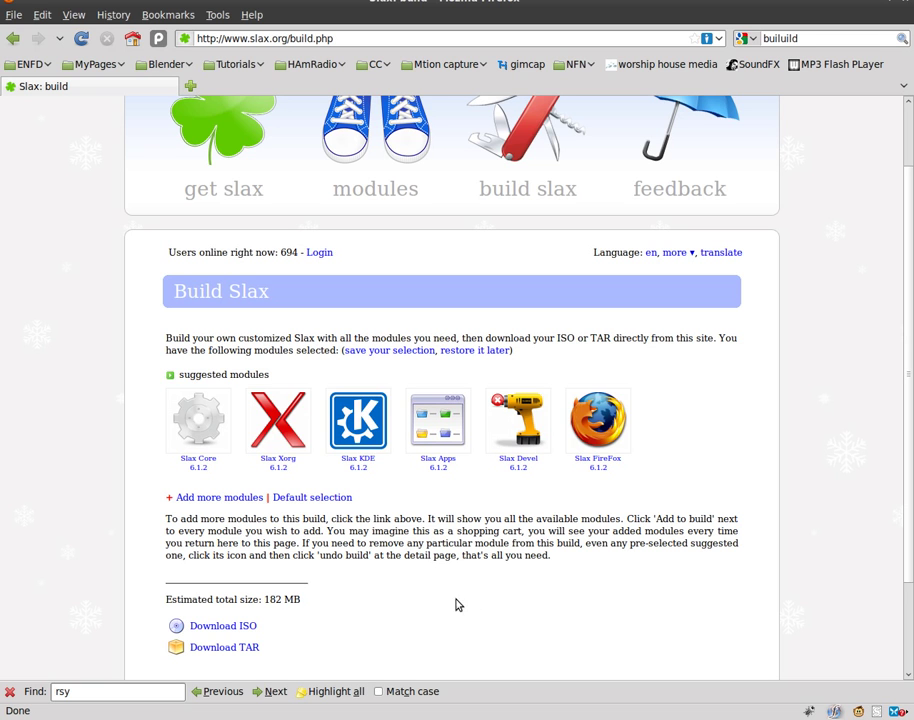
click(497, 400)
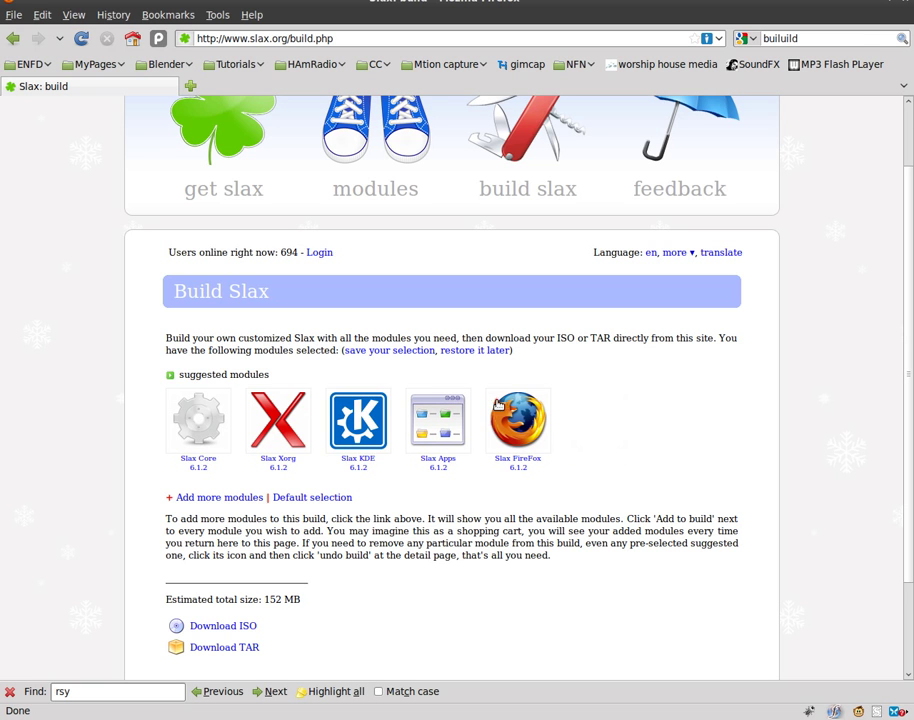
Read the Slax Apps 6.1.2 module description and return to the Build Slax page
click(438, 468)
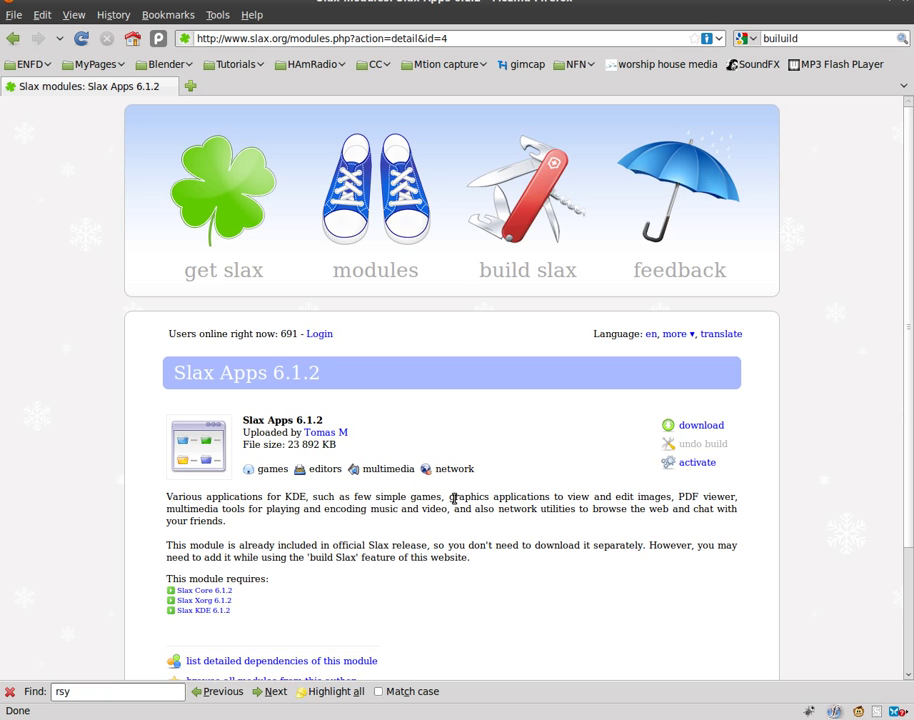
drag(679, 496, 736, 497)
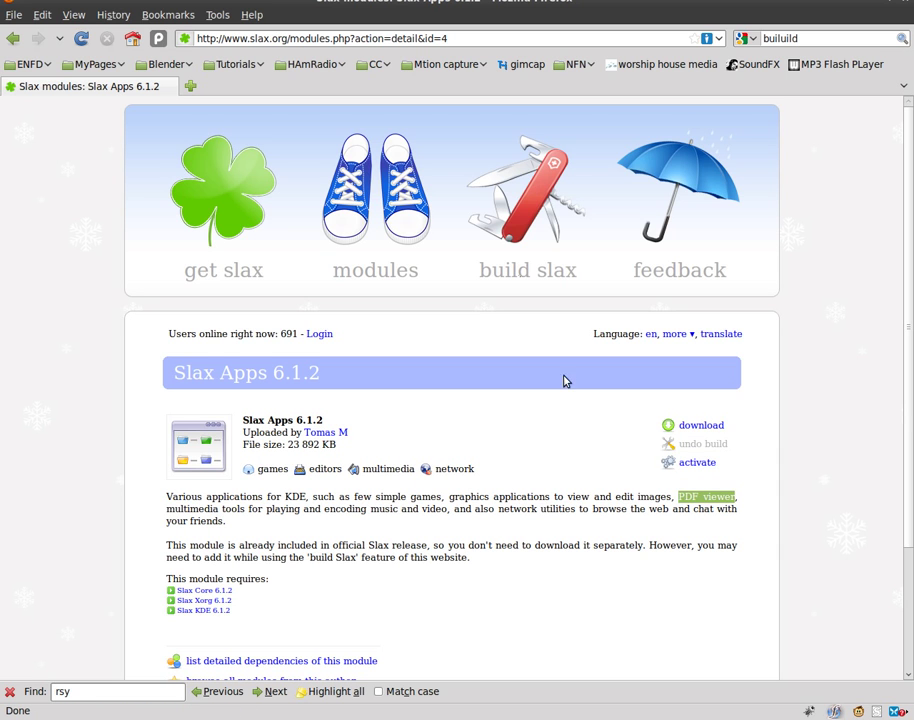
click(533, 276)
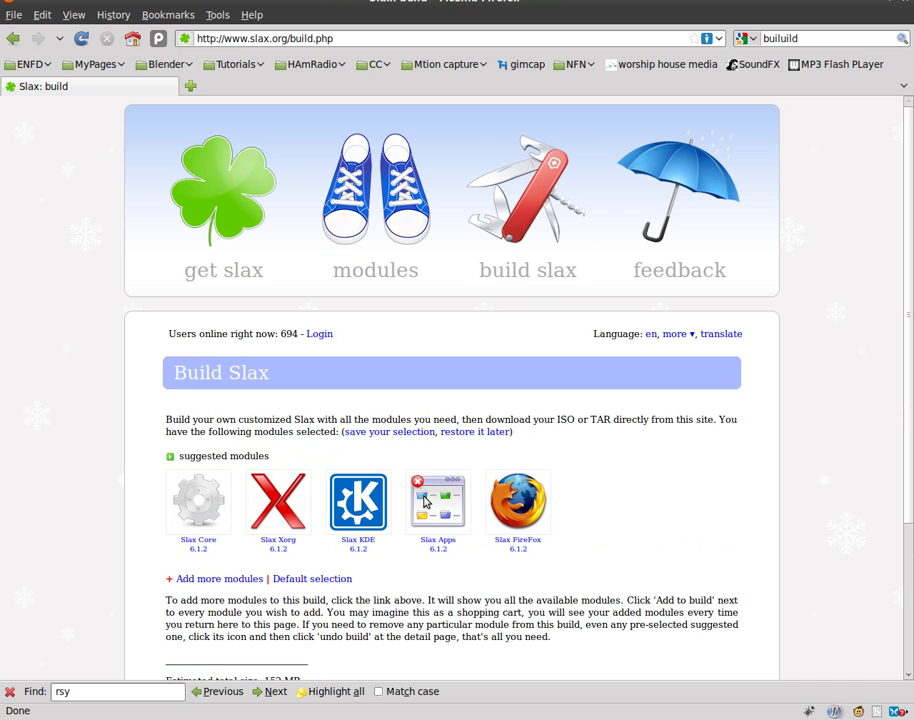
Remove the Slax Apps and Slax FireFox modules from the build and check the estimated total size
click(418, 483)
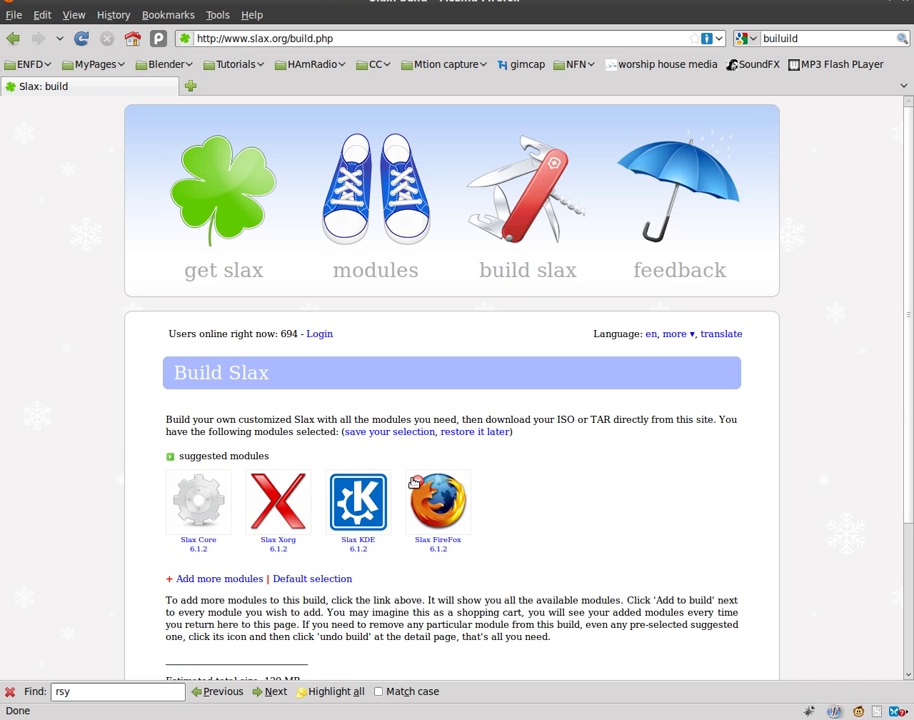
click(418, 483)
scroll(495, 515, down, 3)
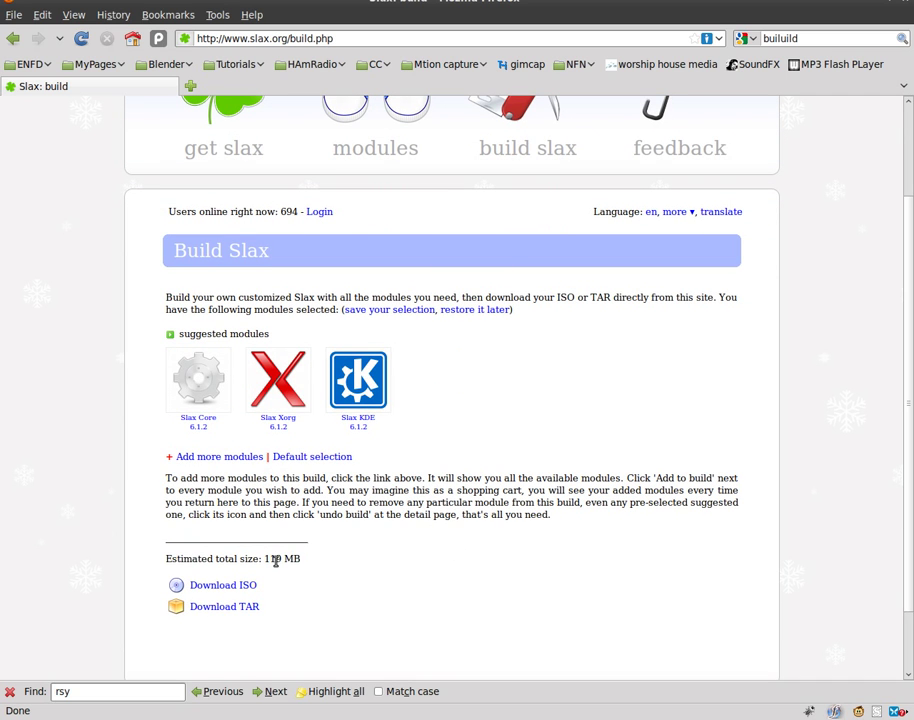
drag(300, 558, 269, 560)
click(402, 547)
Add the imagemagick-6.5.9_9 module from the graphics category to the build
scroll(480, 443, down, 3)
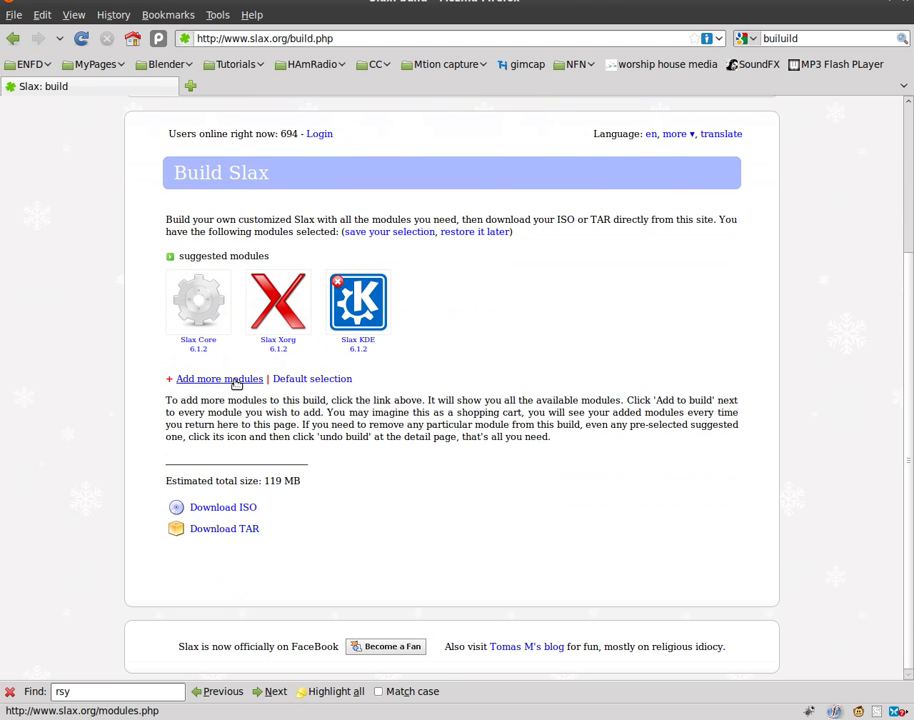
click(236, 381)
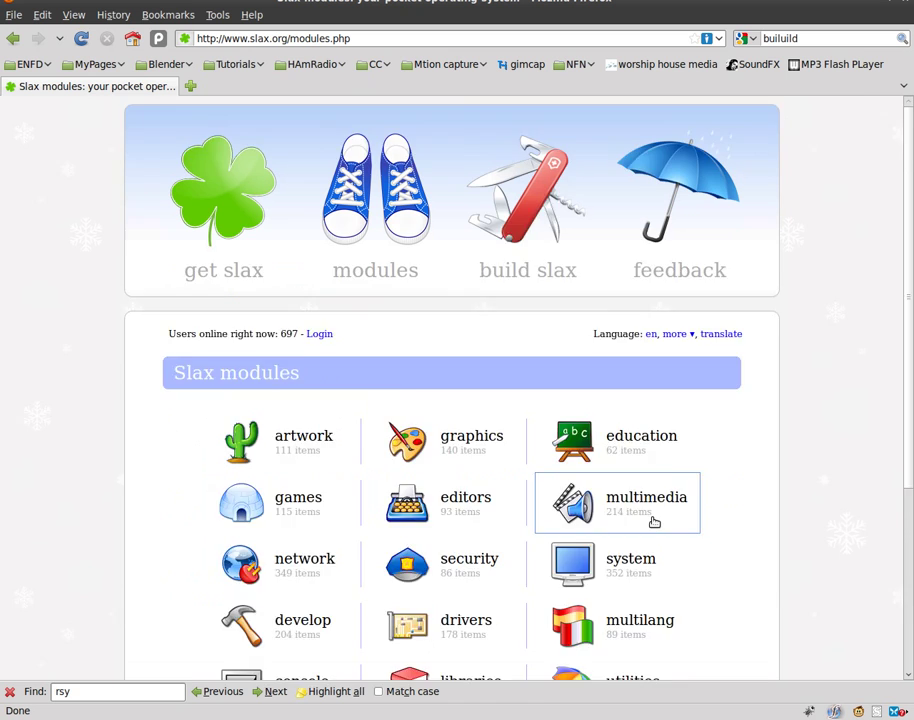
scroll(687, 512, down, 3)
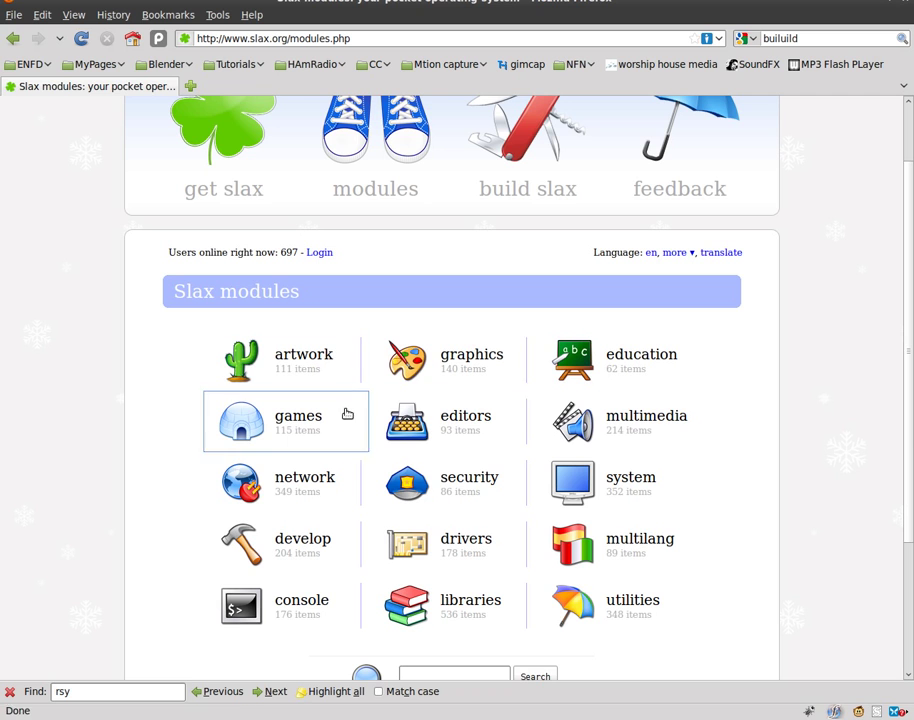
click(447, 366)
scroll(382, 464, down, 5)
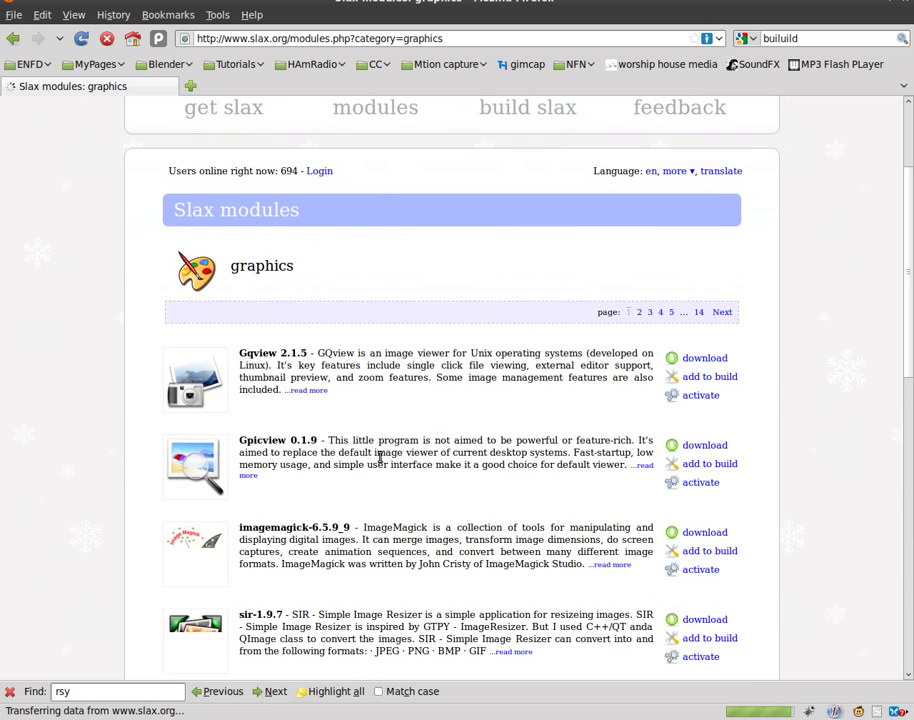
scroll(380, 462, down, 4)
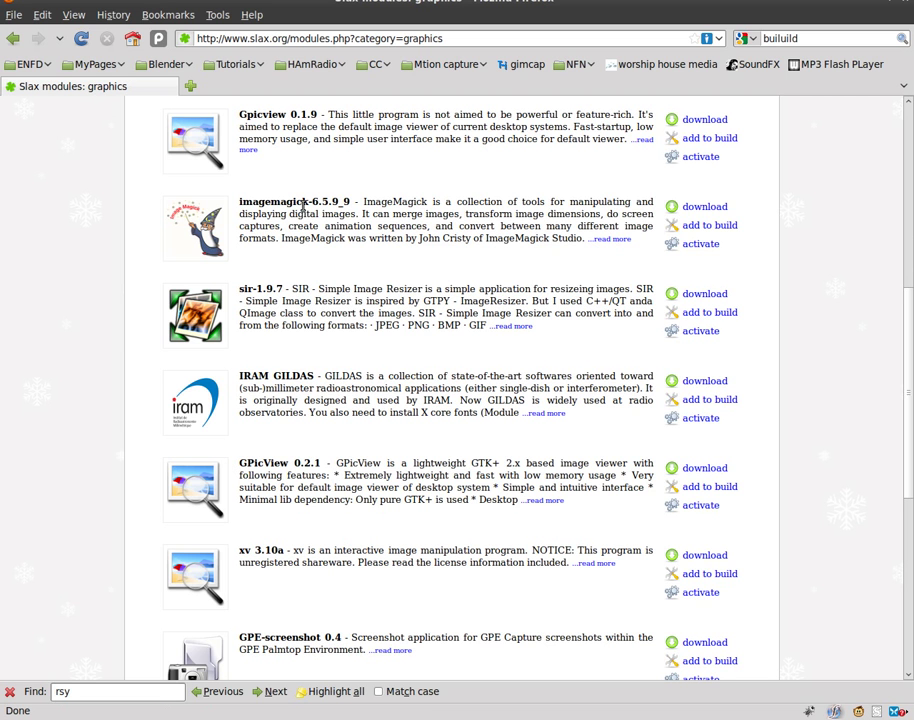
click(688, 226)
scroll(466, 372, up, 3)
scroll(466, 372, up, 5)
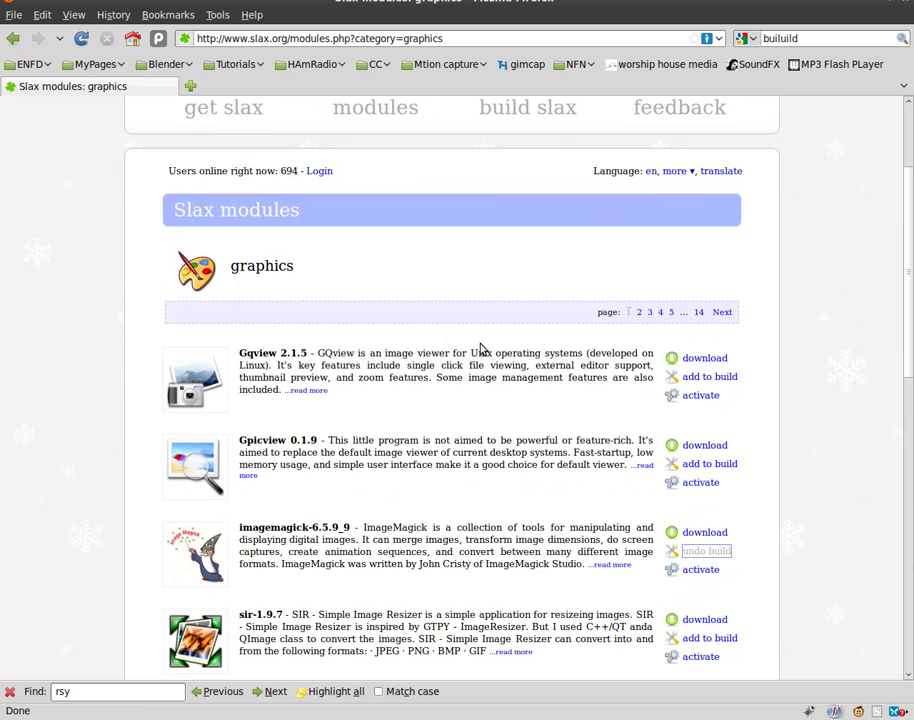
Return to the Build Slax page and remove the imagemagick-6.5.9_9 module from the sandbox modules
click(511, 233)
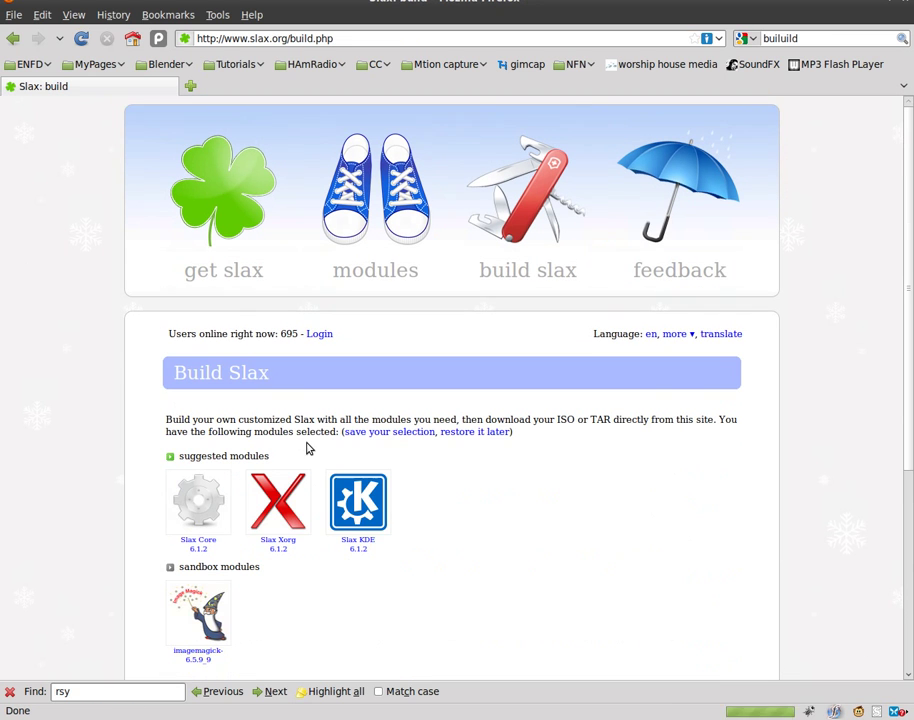
scroll(230, 582, down, 2)
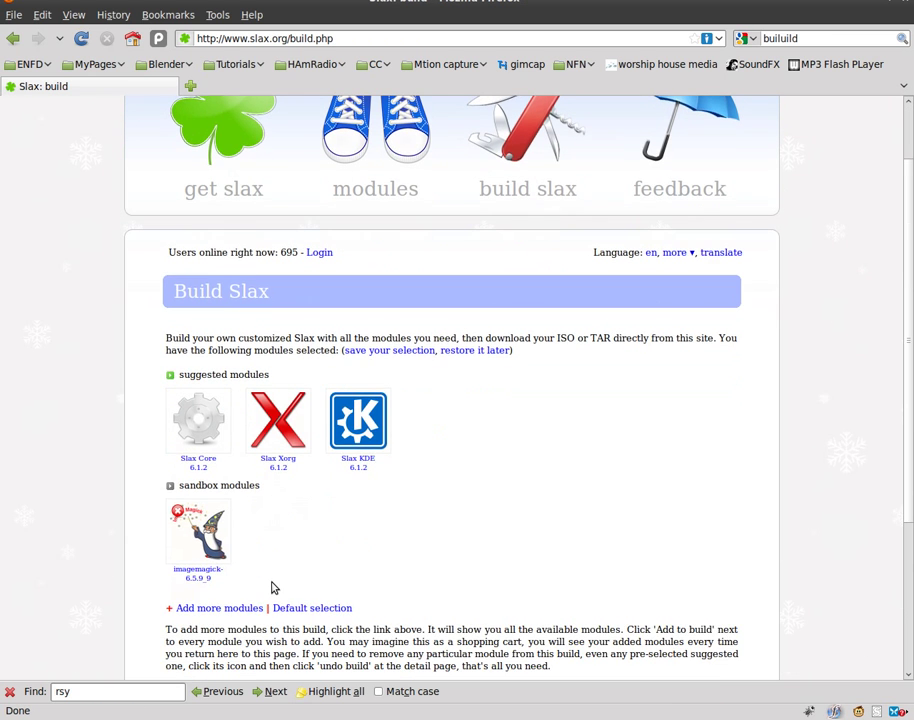
scroll(260, 580, down, 3)
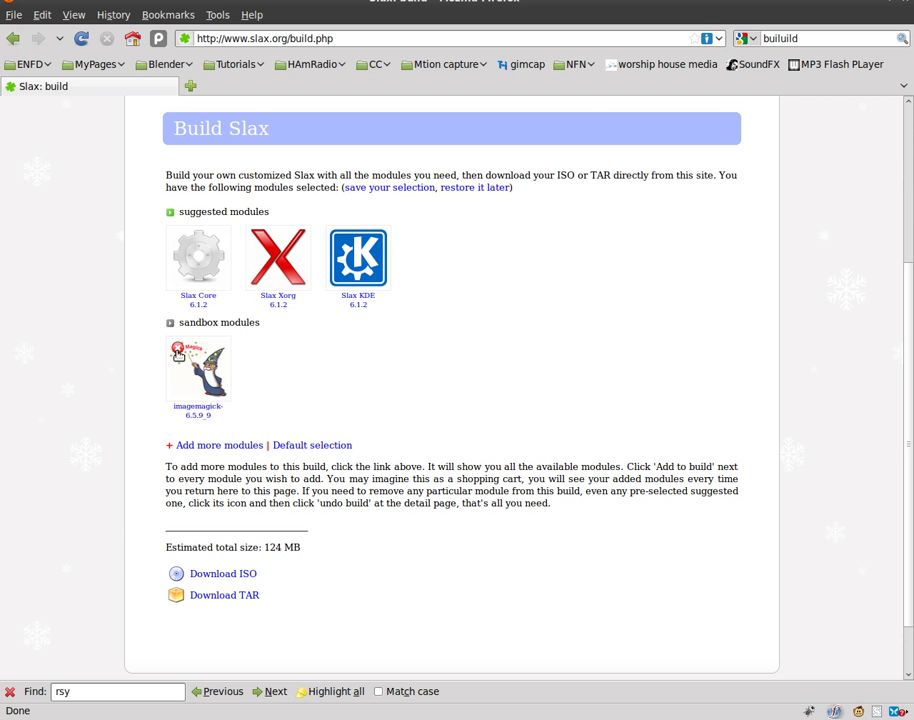
click(178, 350)
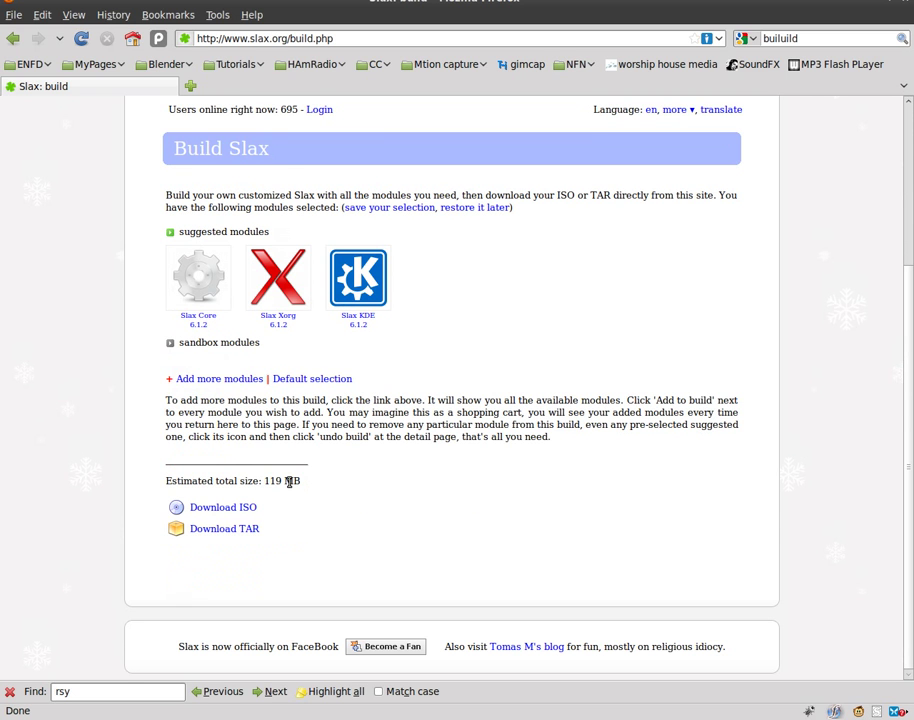
Search the Slax modules for "ntfs" and add the ntfs-3g 2010.1.16 module to the build
click(219, 379)
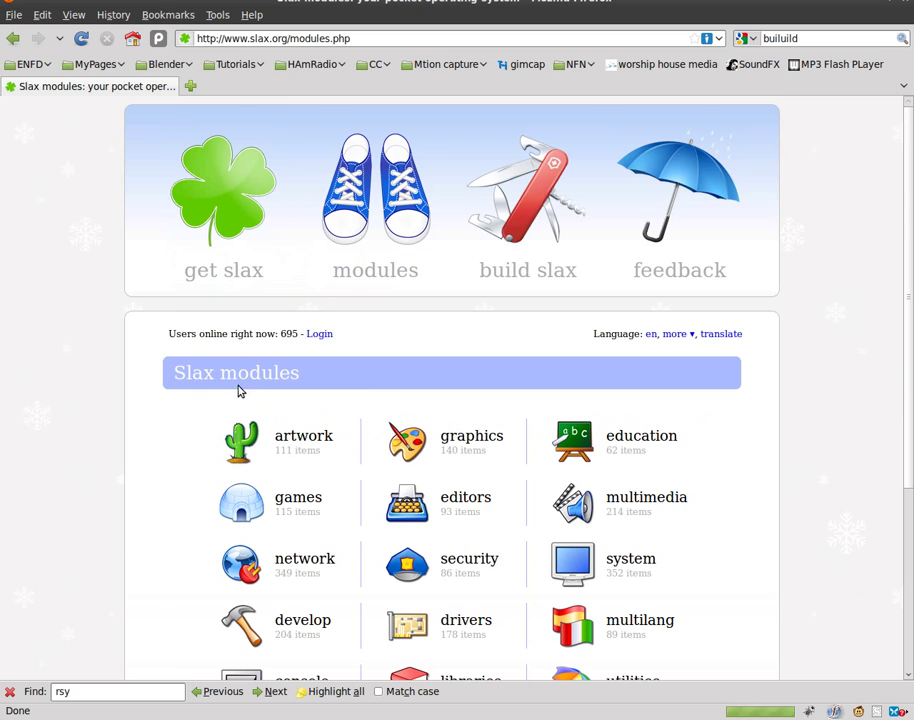
scroll(683, 590, down, 2)
scroll(677, 604, down, 2)
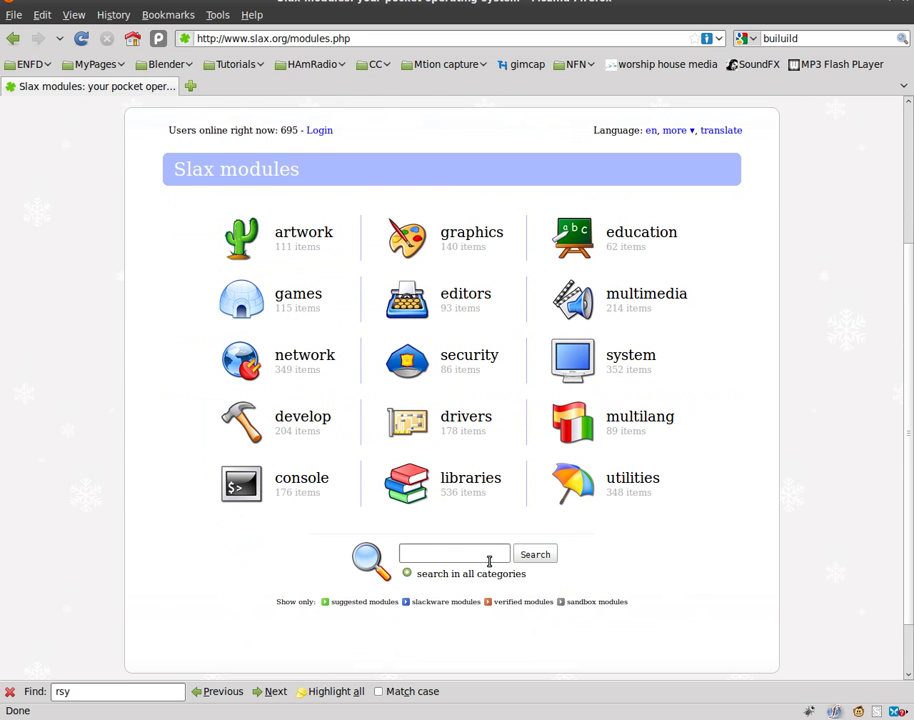
click(485, 558)
text(ntf)
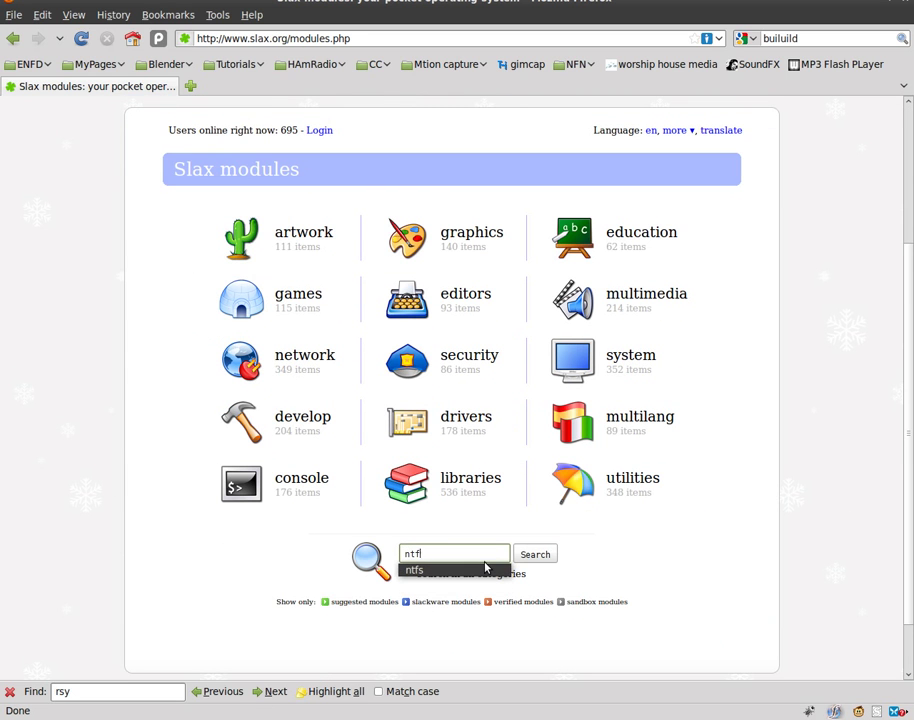
text(s)
key(Return)
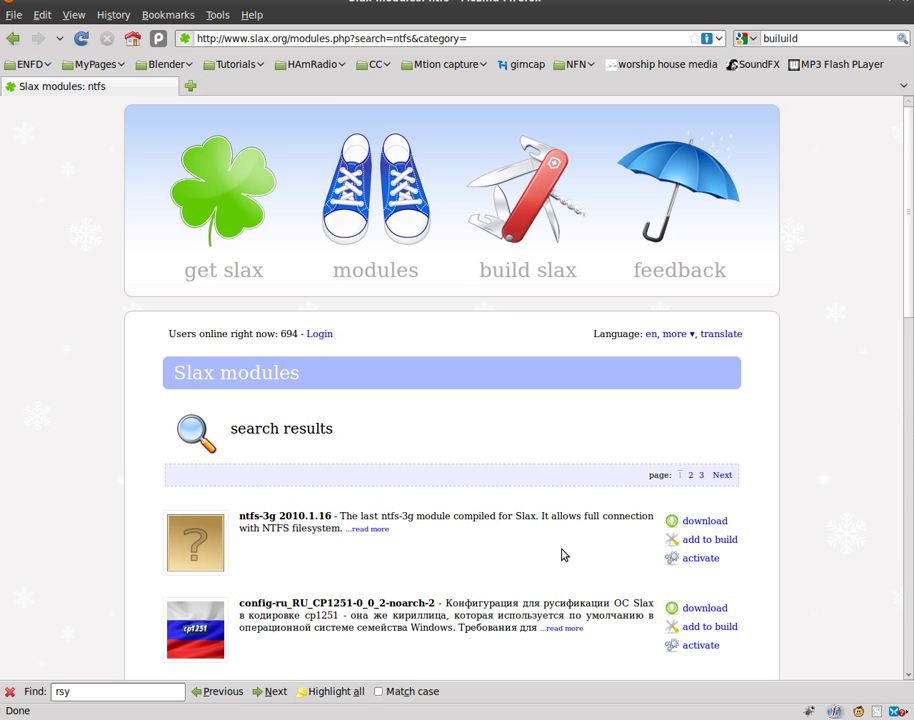
click(722, 540)
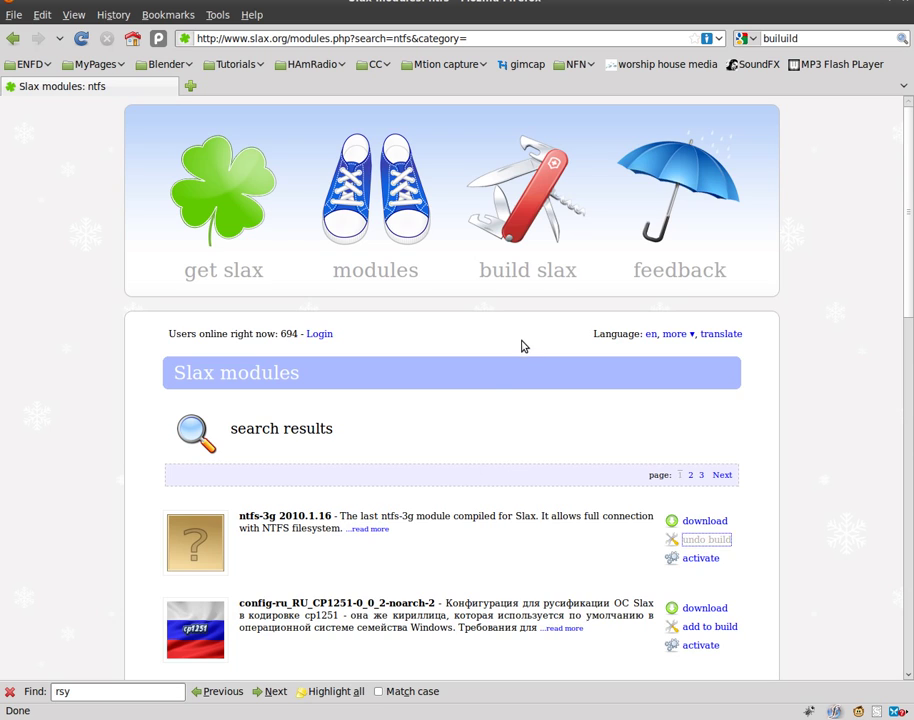
Search the Slax modules for "chntpw" and add the NT Password & Registry Editor module to the build
scroll(471, 609, down, 10)
scroll(471, 609, down, 6)
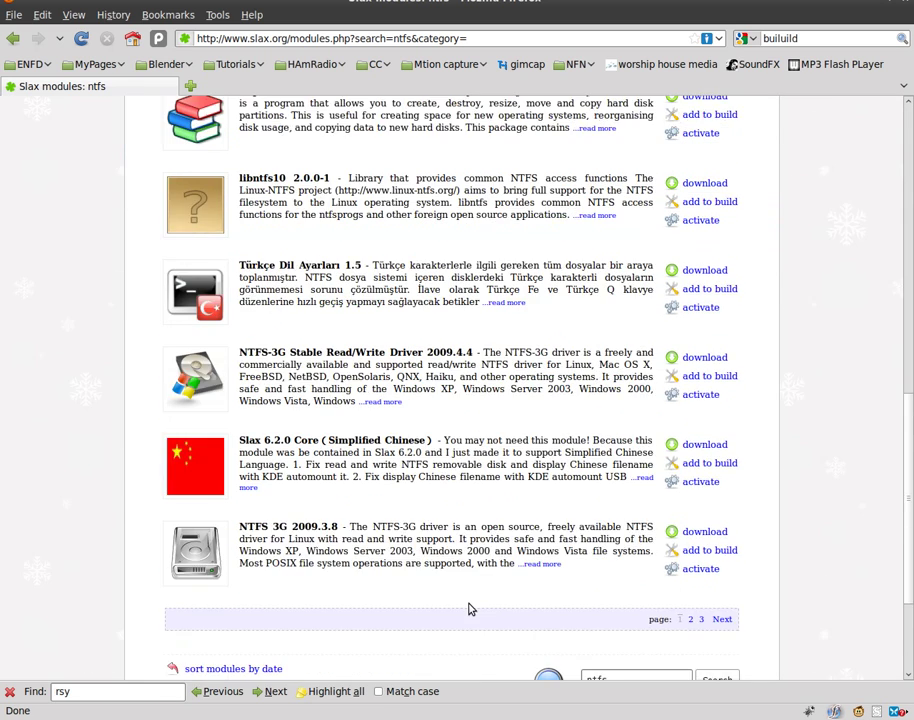
drag(640, 557, 535, 556)
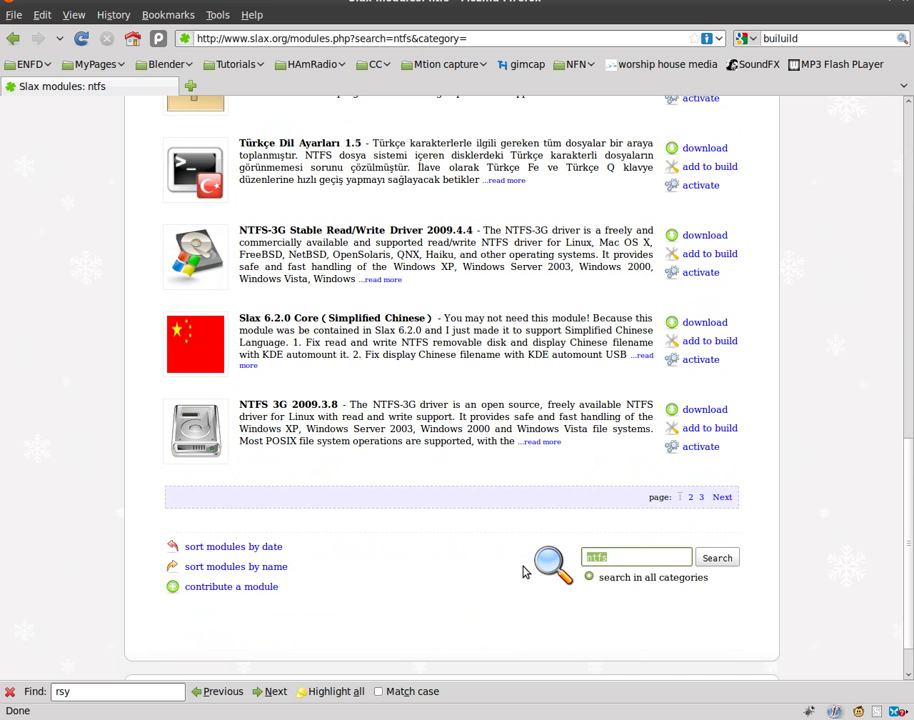
text(chn)
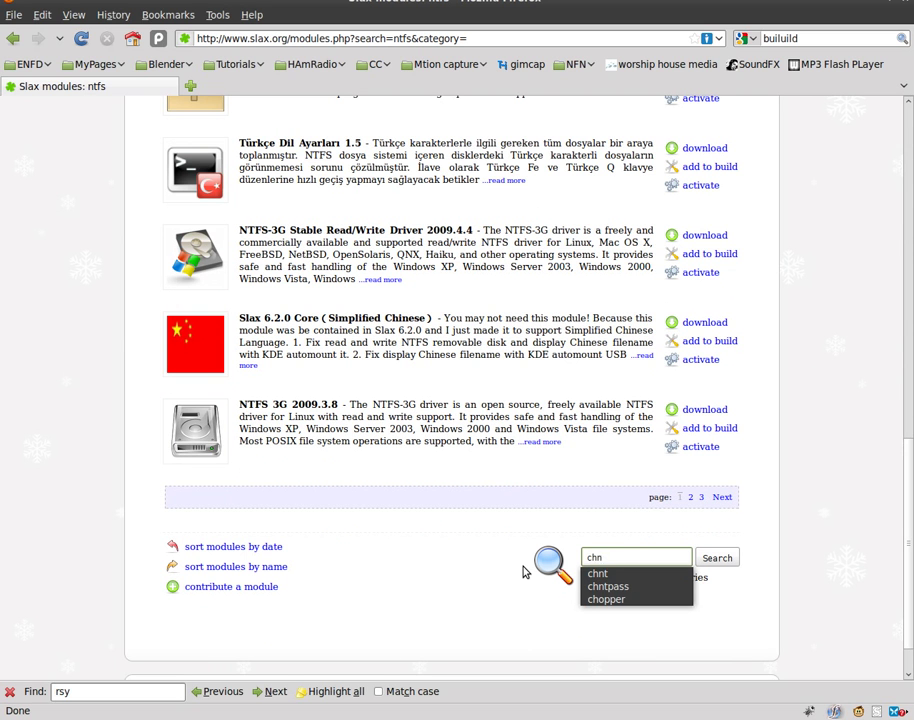
text(tpw)
key(Return)
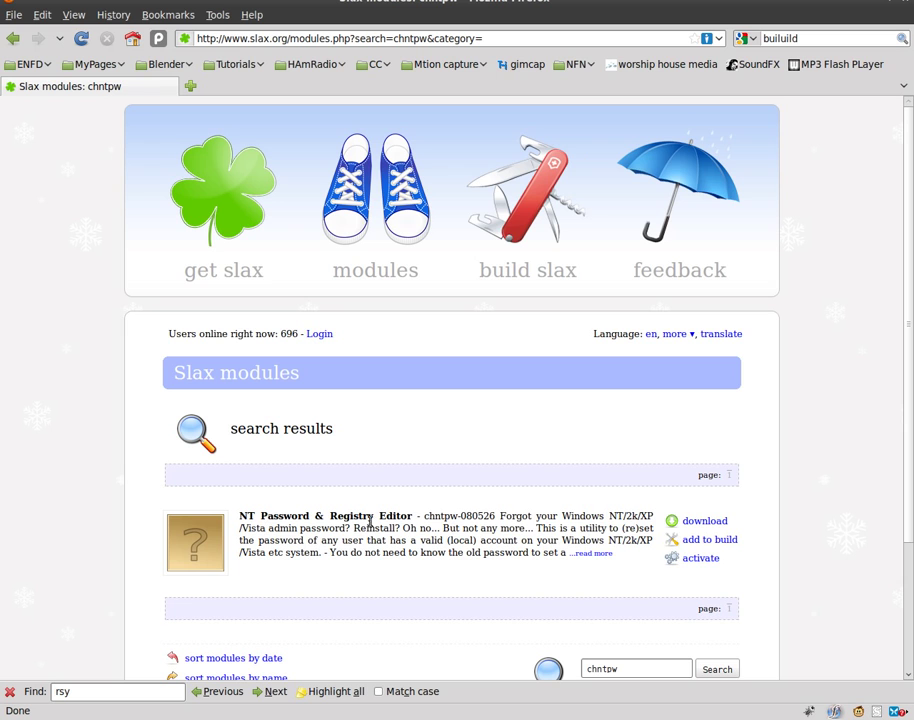
double_click(280, 515)
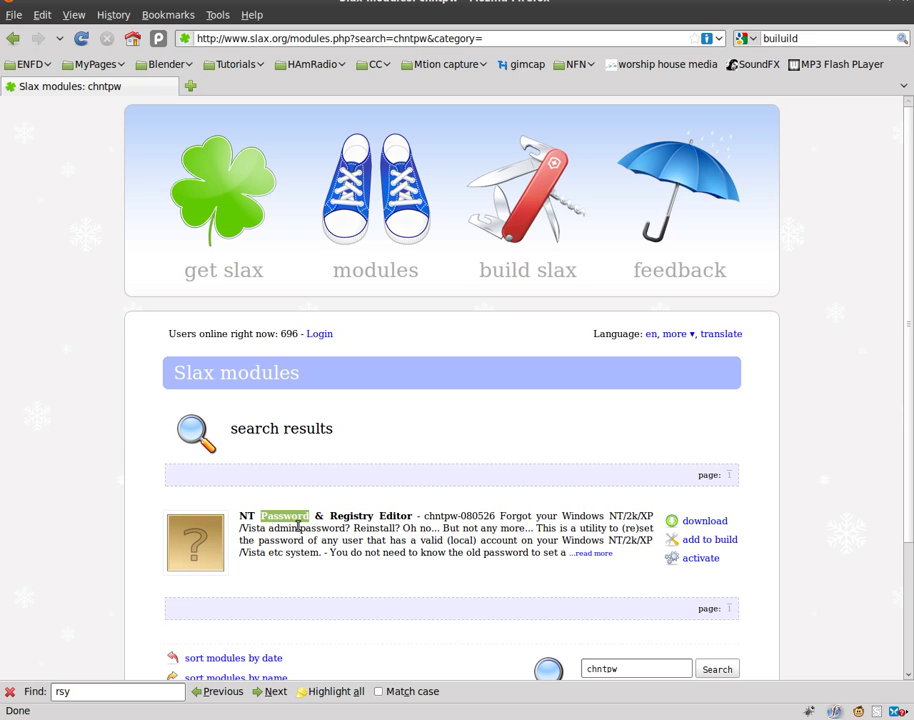
drag(337, 516, 407, 516)
click(526, 535)
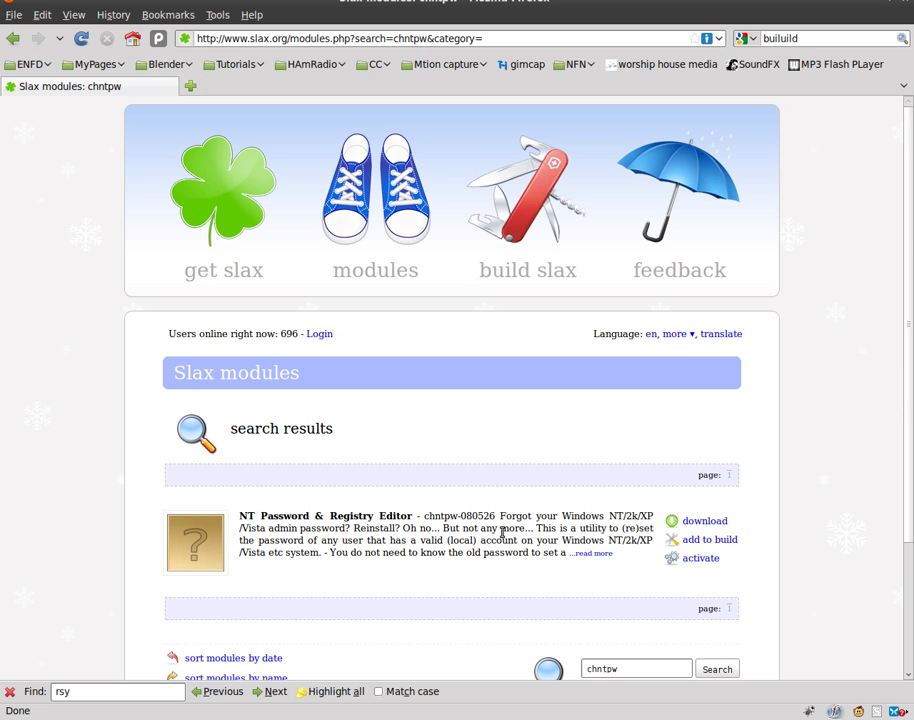
click(709, 539)
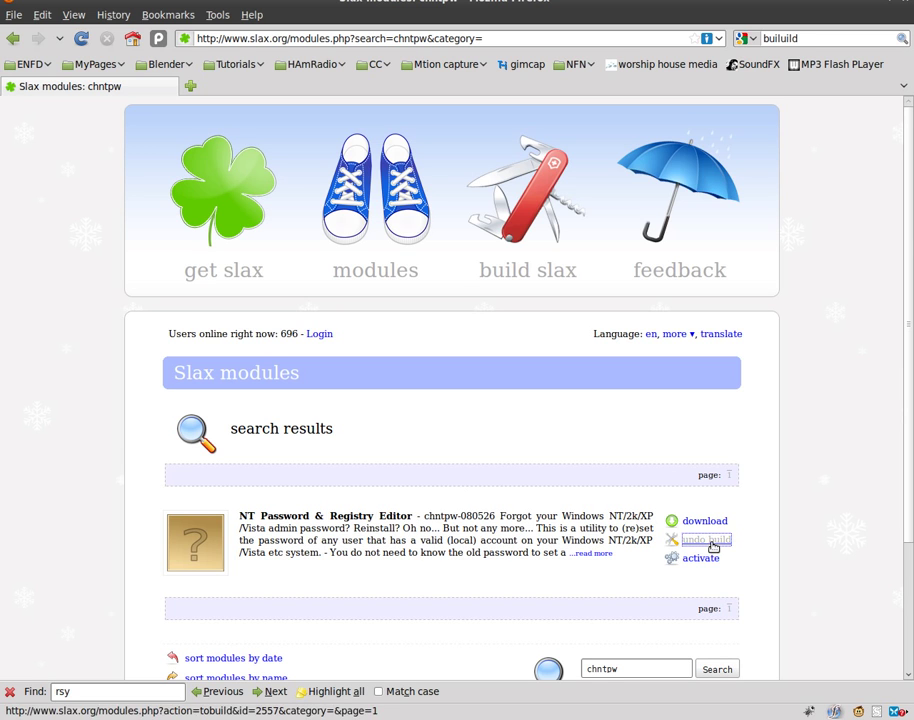
Return to the Build Slax page and review the selected modules, estimated size and download options
click(513, 280)
scroll(505, 530, down, 3)
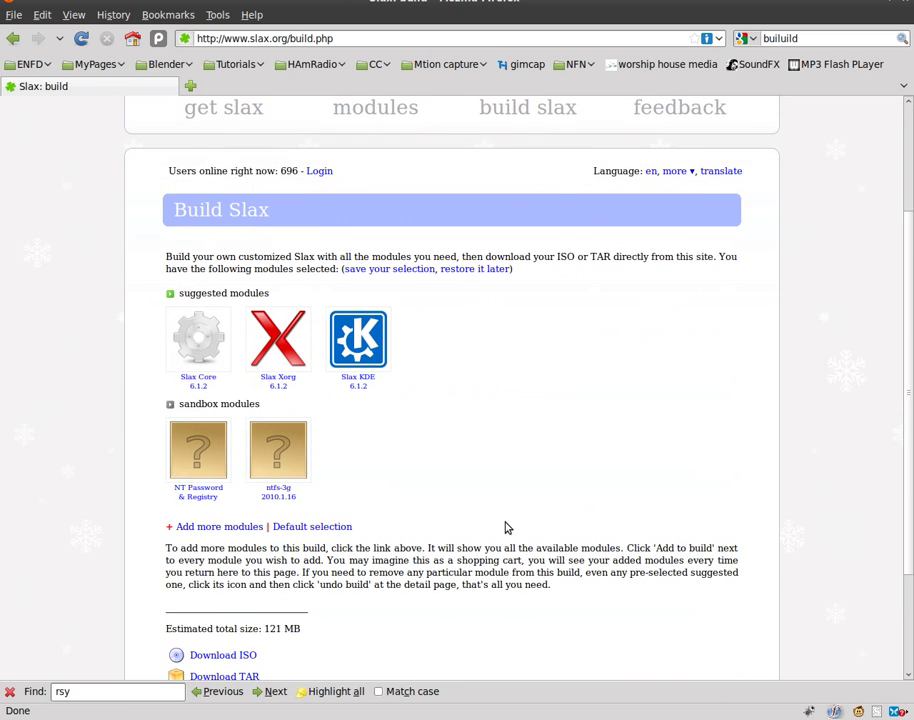
scroll(505, 528, down, 3)
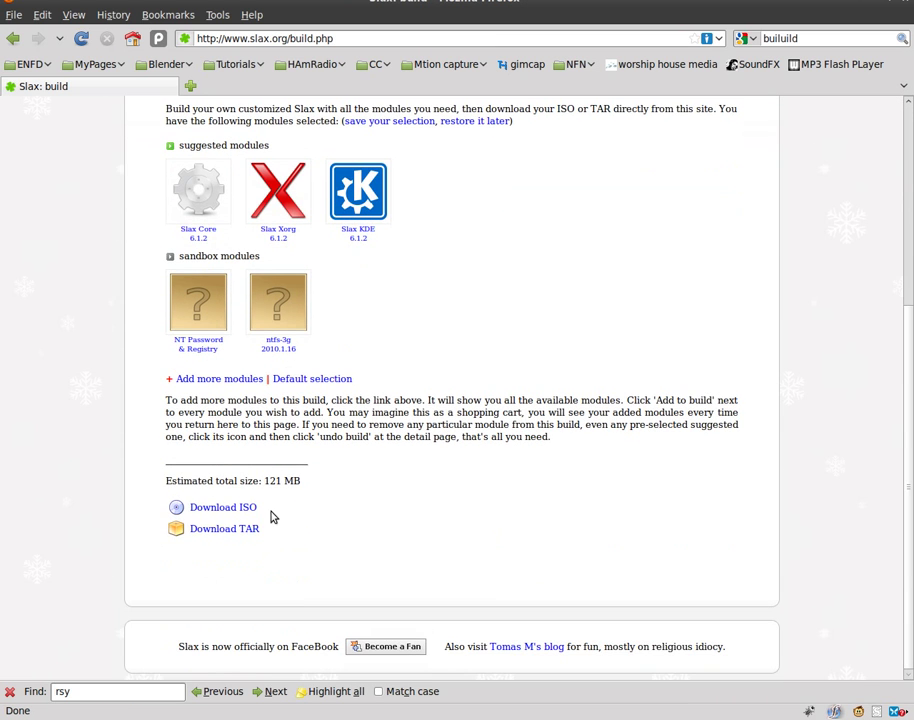
Download the customized Slax build as an ISO file and accept the download
double_click(266, 481)
click(239, 506)
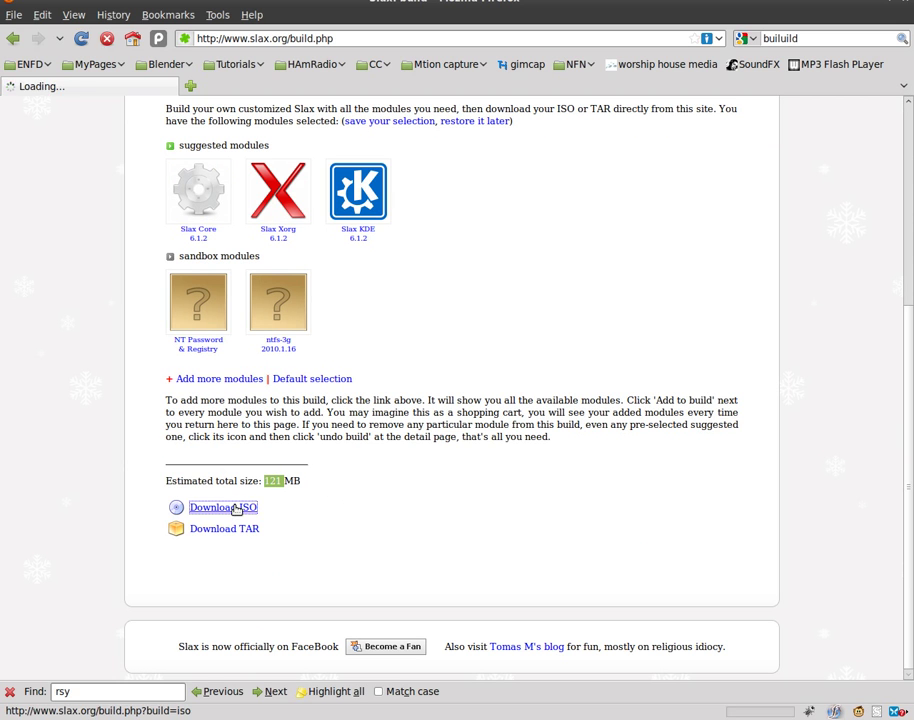
click(640, 466)
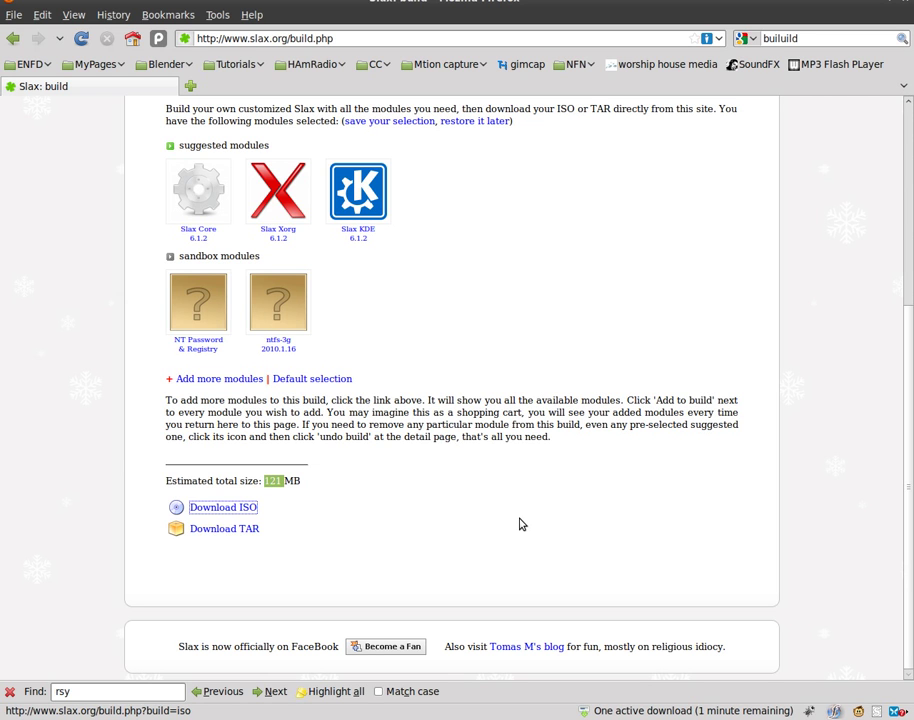
Review the selected modules on the Build Slax page and reset the build to the default module selection
scroll(475, 545, up, 5)
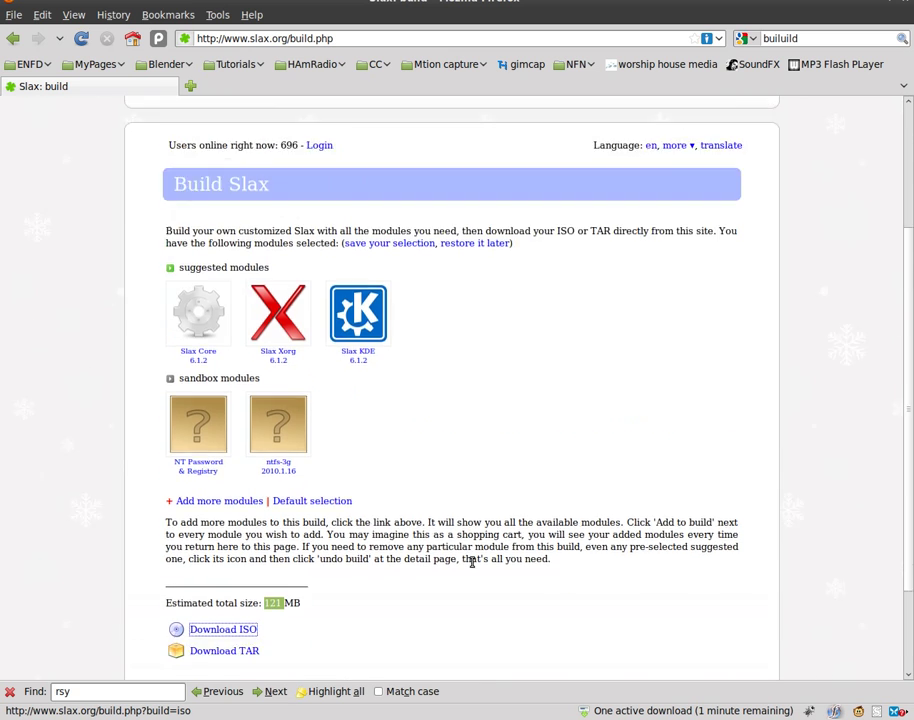
scroll(472, 548, up, 1)
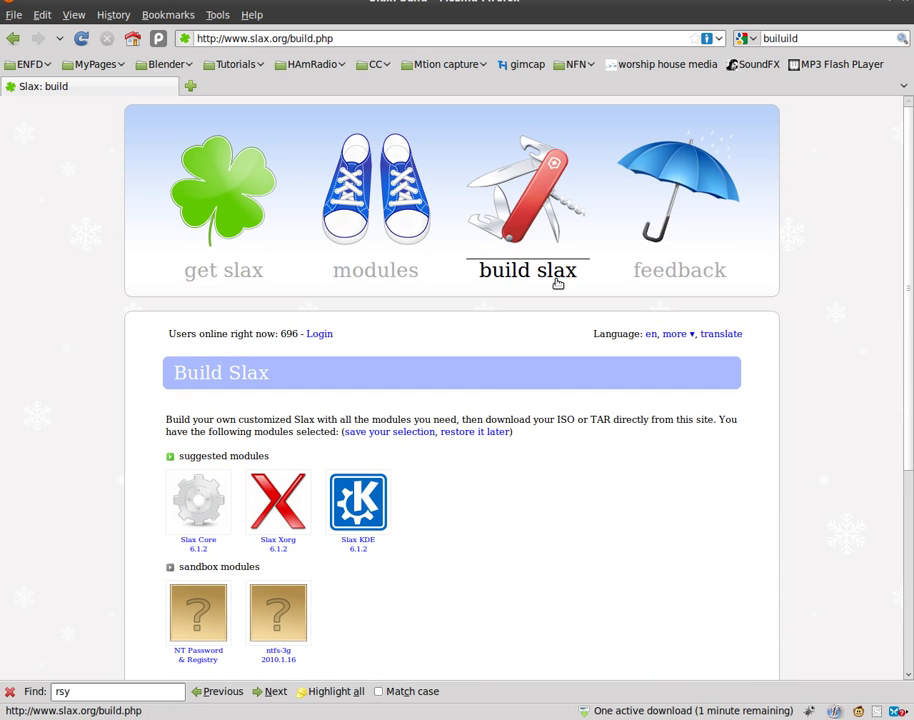
scroll(489, 541, down, 2)
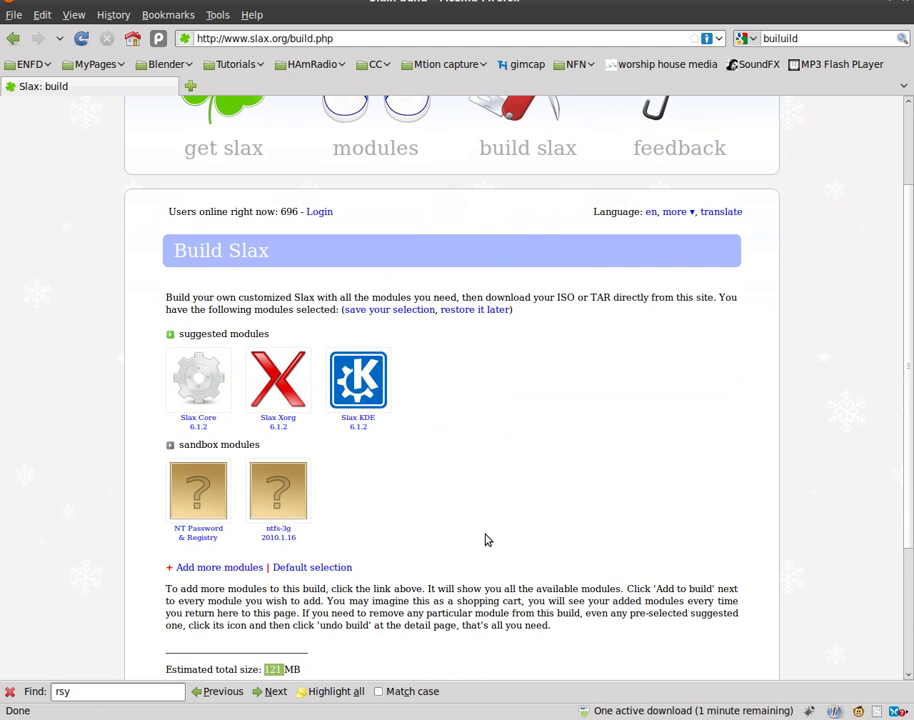
scroll(483, 537, down, 2)
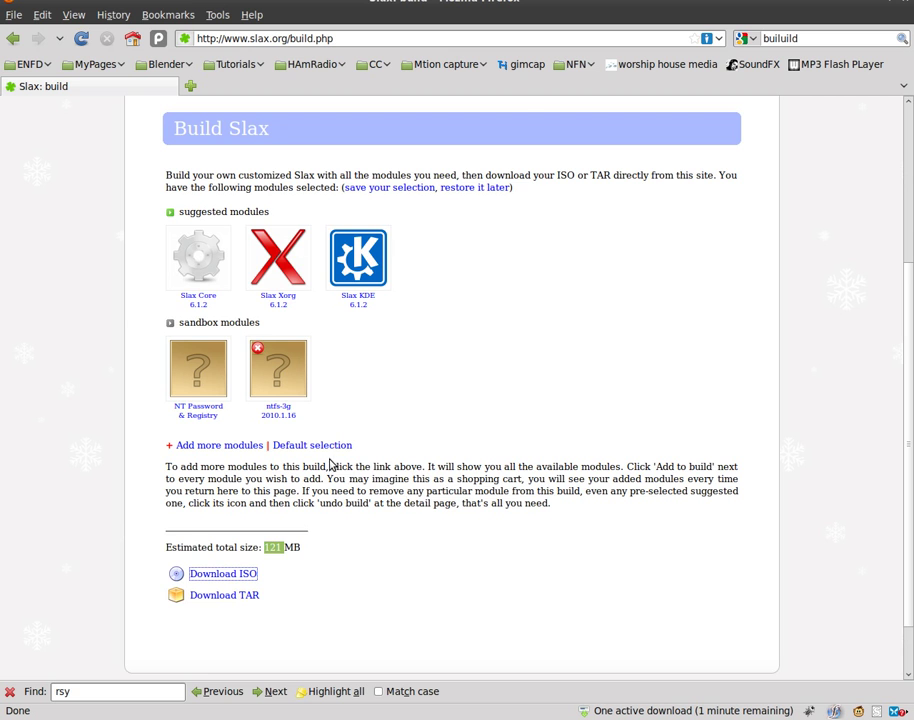
scroll(461, 449, up, 4)
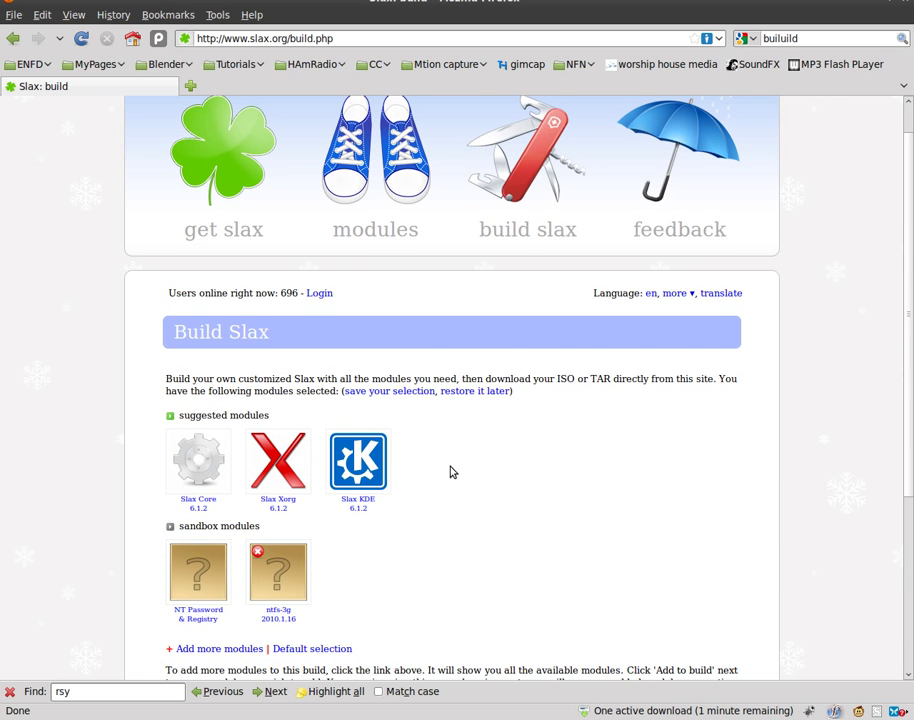
scroll(451, 471, down, 2)
scroll(451, 471, down, 2)
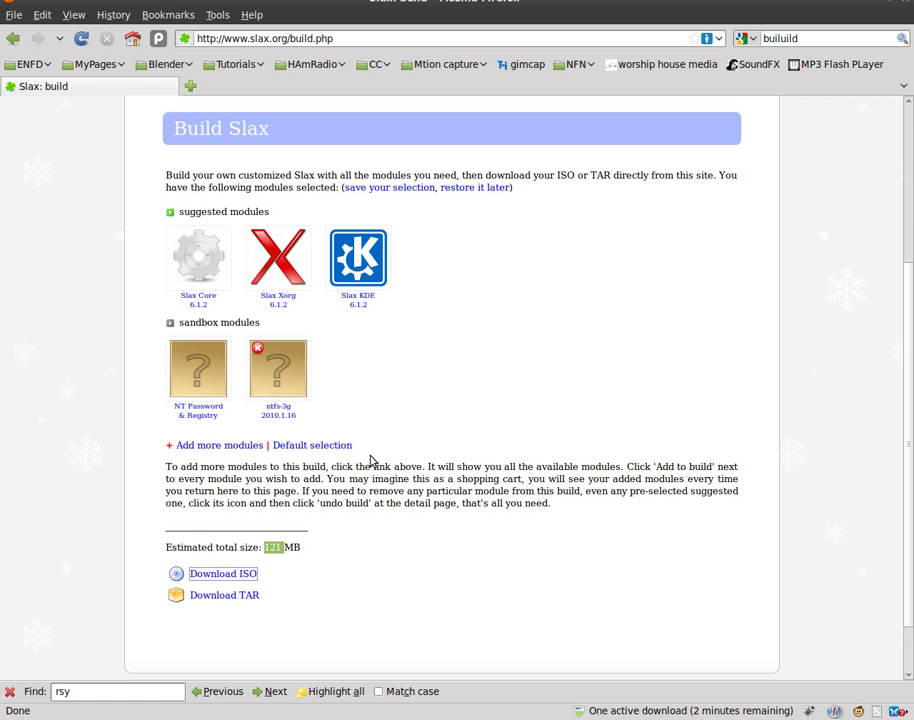
click(310, 449)
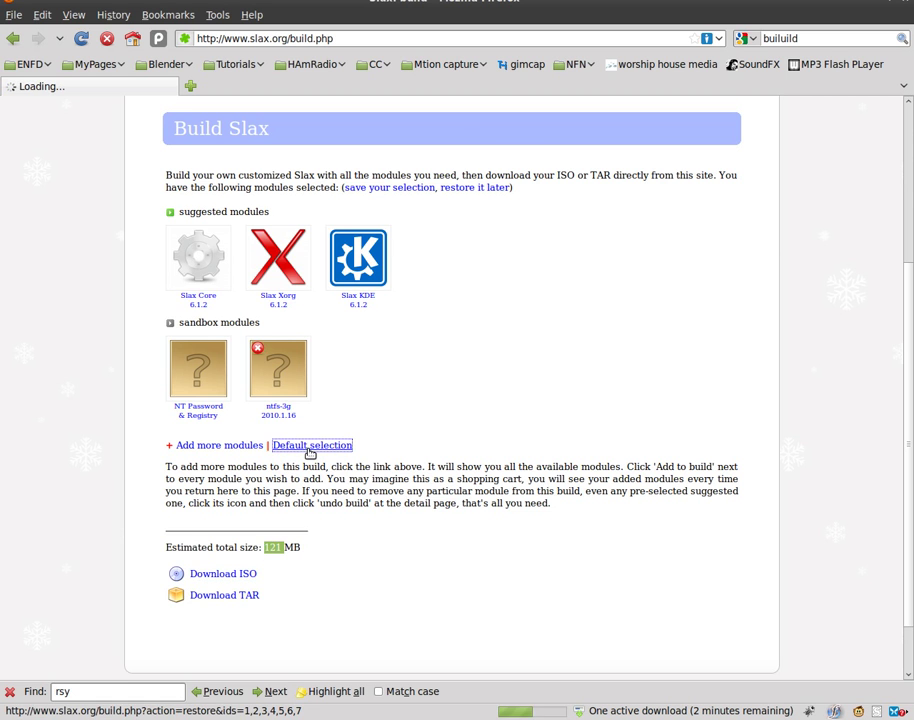